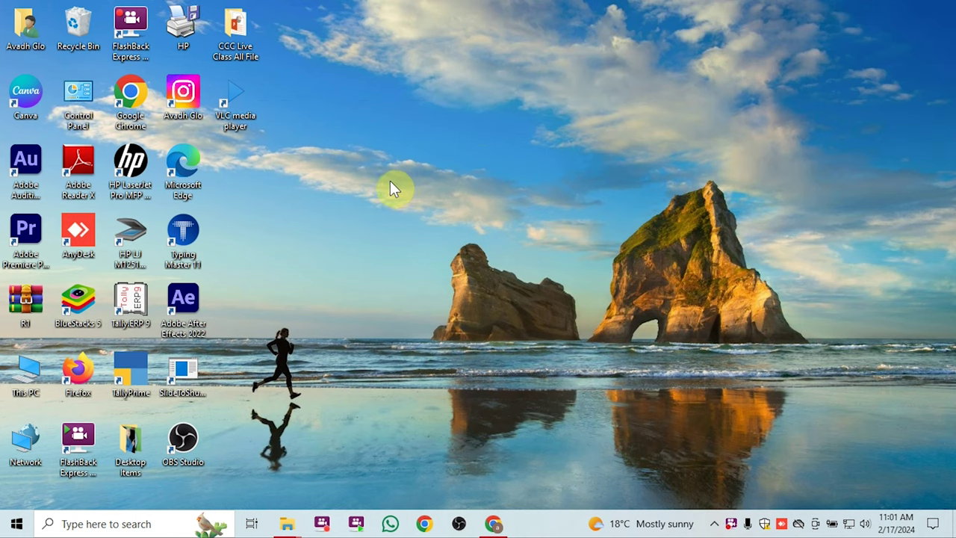
Step: Create a new desktop folder named "my pholder" and move it slightly closer to the other desktop icons
{"action": "right_click", "coordinate": [356, 191]}
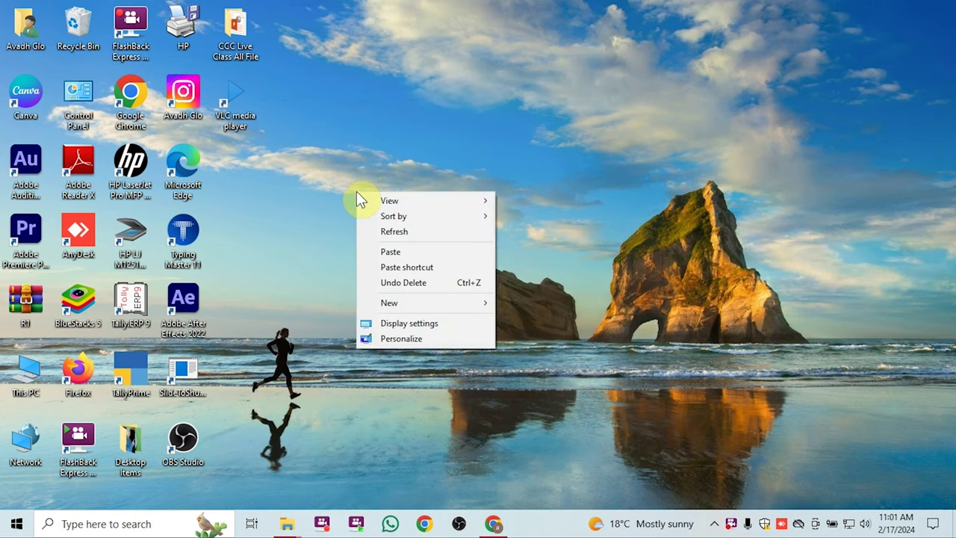
{"action": "mouse_move", "coordinate": [395, 298]}
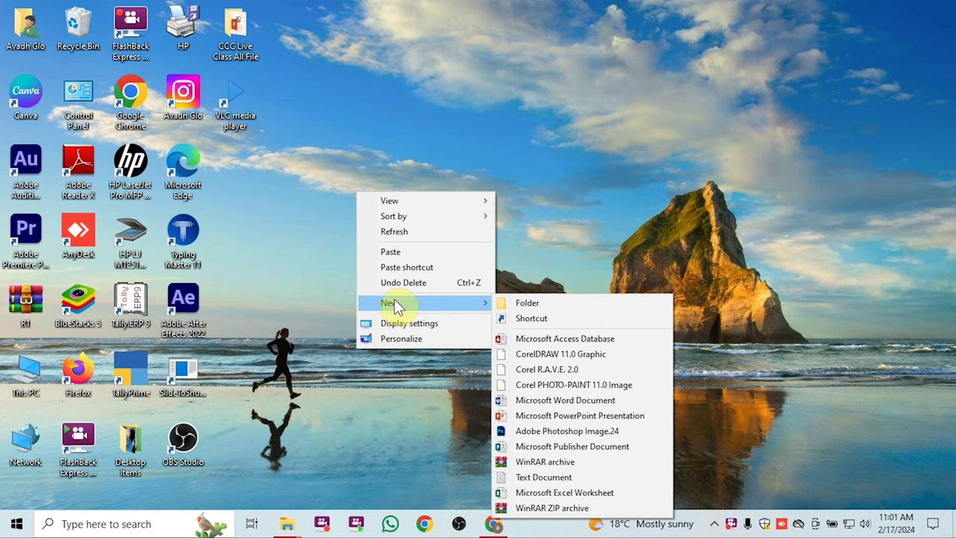
{"action": "left_click", "coordinate": [520, 305]}
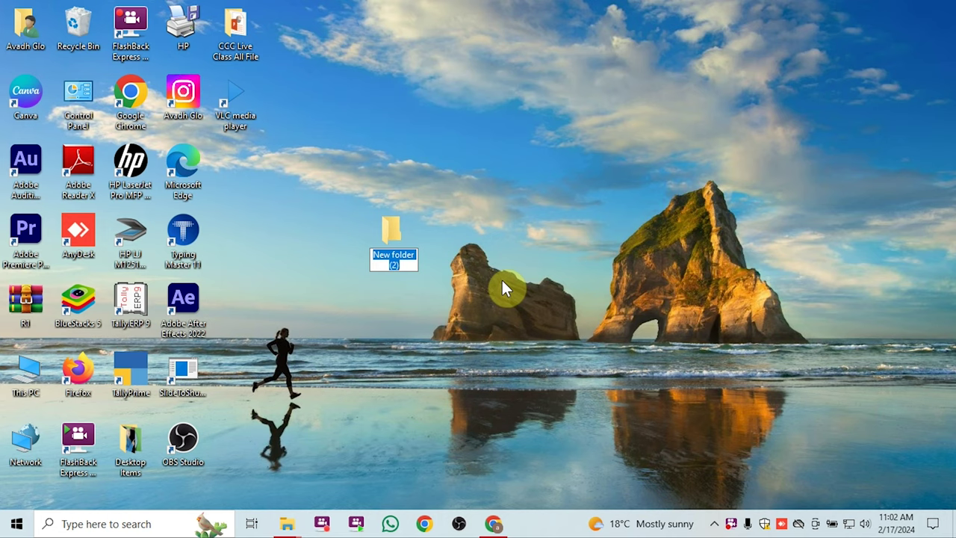
{"action": "type", "text": "my pholder"}
{"action": "key", "text": "Return"}
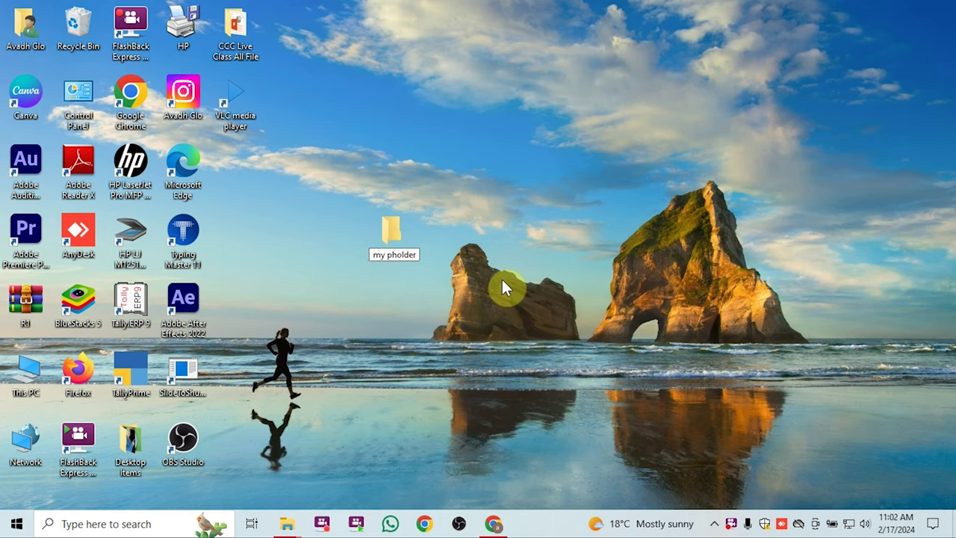
{"action": "key", "text": "Return"}
{"action": "left_click", "coordinate": [433, 292]}
{"action": "left_click_drag", "start_coordinate": [403, 256], "coordinate": [370, 227]}
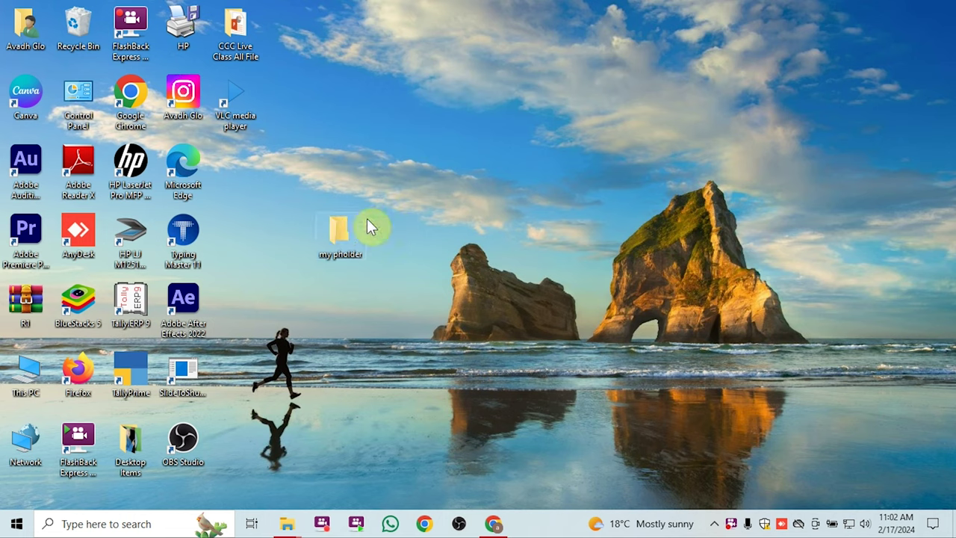
{"action": "left_click", "coordinate": [398, 264]}
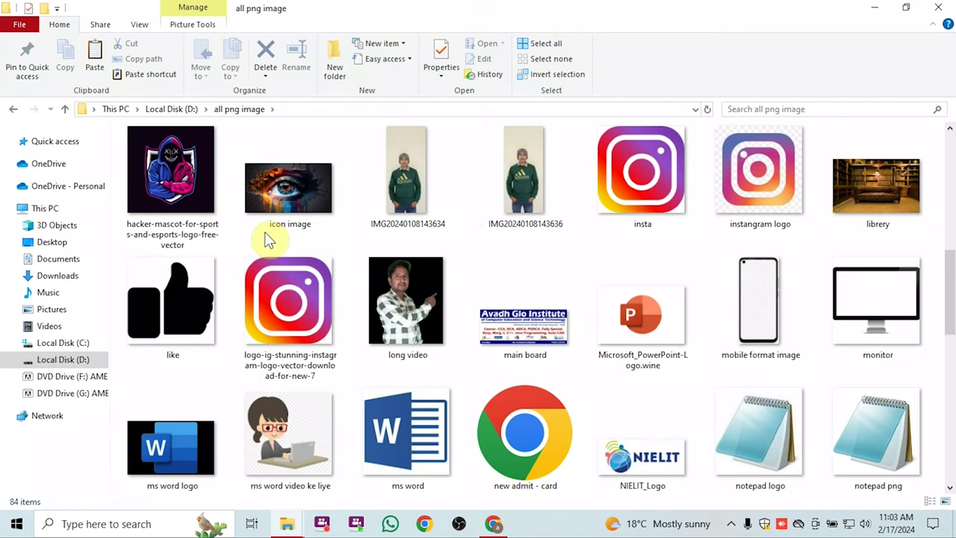
Step: Open the "icon image" picture from the "all png image" folder in Paint
{"action": "right_click", "coordinate": [289, 196]}
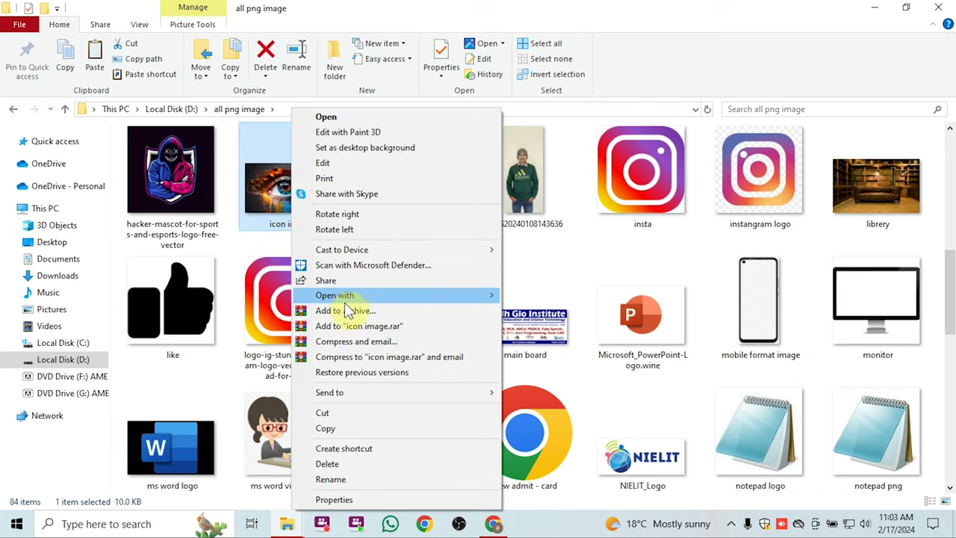
{"action": "mouse_move", "coordinate": [347, 299]}
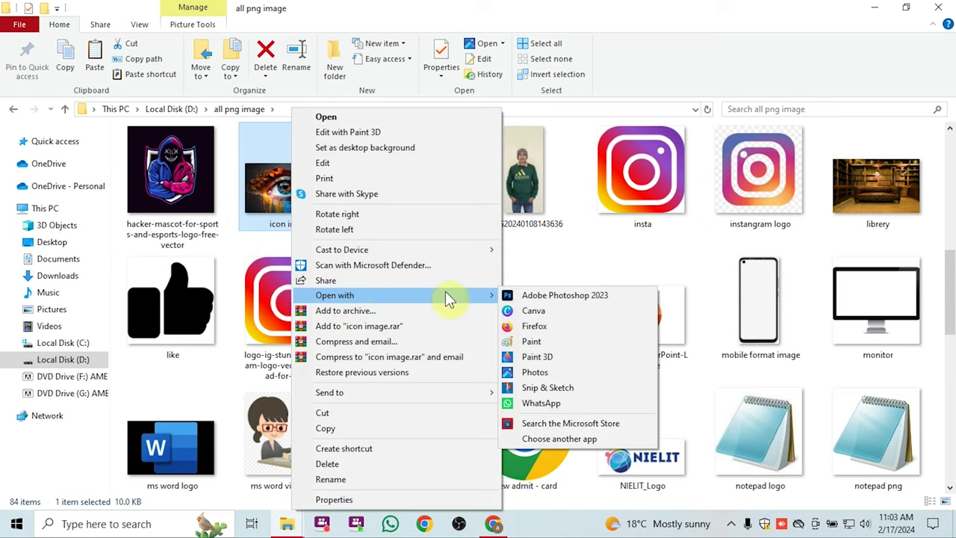
{"action": "left_click", "coordinate": [530, 341]}
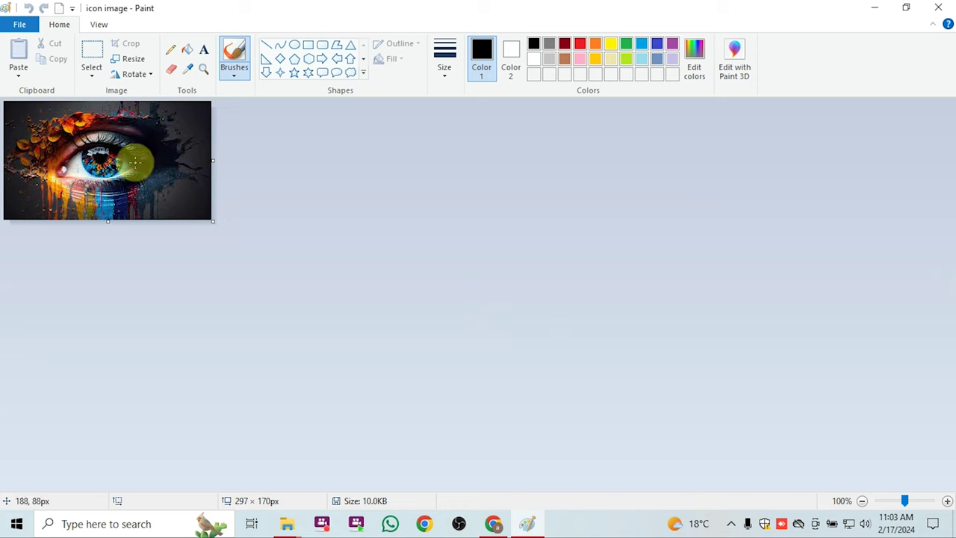
Step: Crop the picture to a rectangular selection around the eye, about 243 × 149 px
{"action": "left_click", "coordinate": [93, 53]}
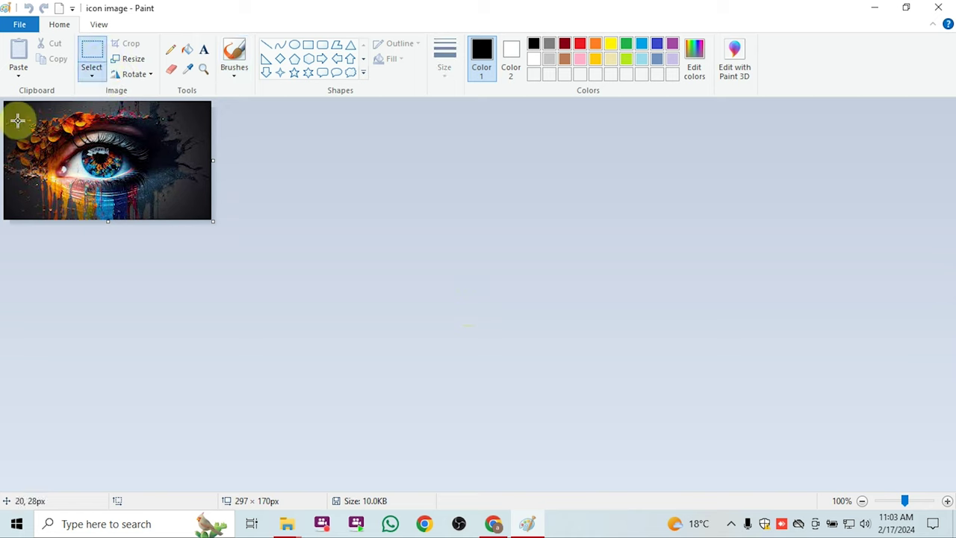
{"action": "left_click_drag", "start_coordinate": [18, 111], "coordinate": [187, 214]}
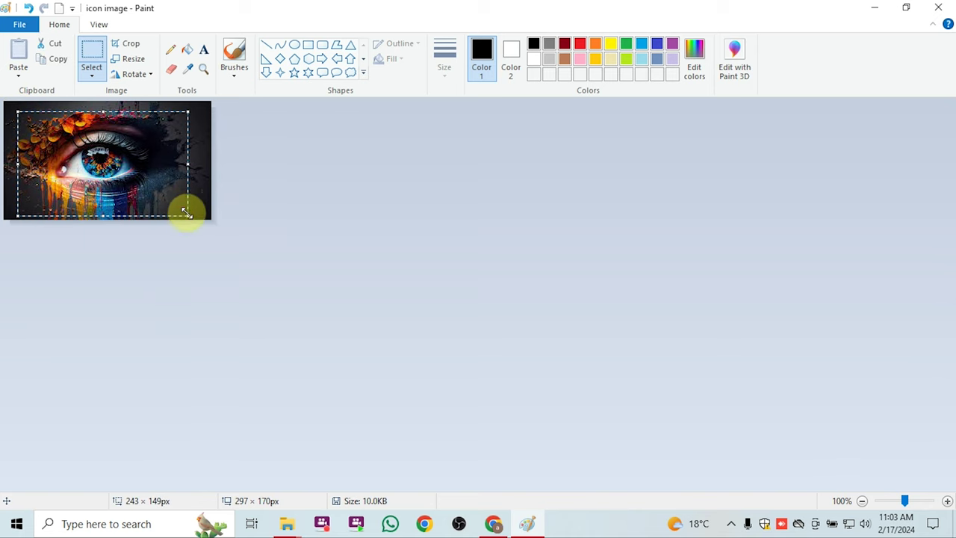
{"action": "left_click", "coordinate": [125, 45]}
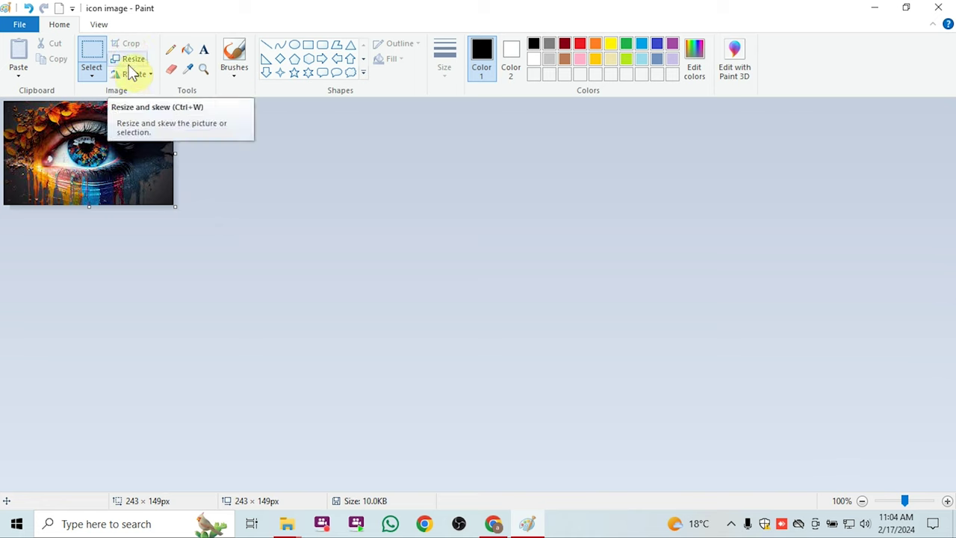
Step: Resize the picture by pixels without maintaining the aspect ratio, setting the vertical size to 243 to match the horizontal size
{"action": "left_click", "coordinate": [132, 67]}
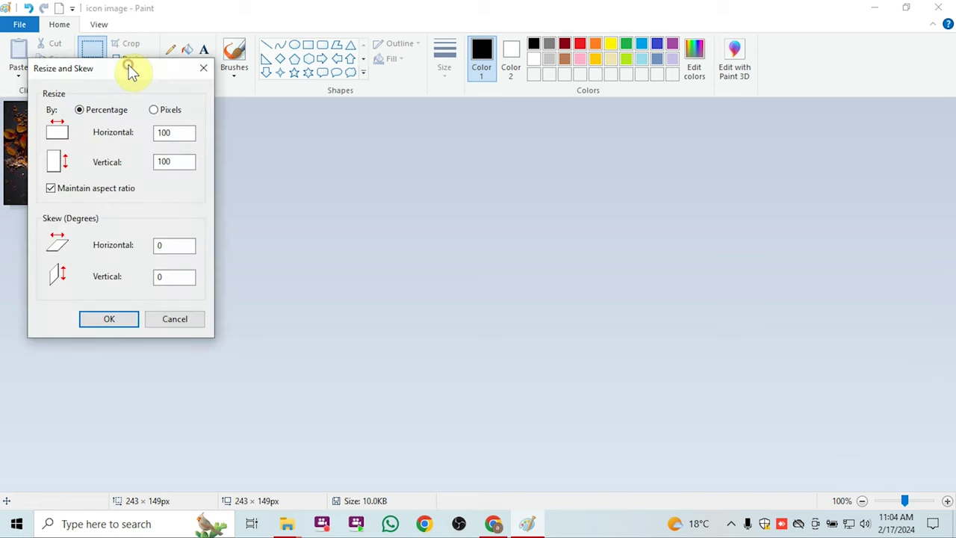
{"action": "left_click", "coordinate": [152, 110]}
{"action": "left_click", "coordinate": [59, 191]}
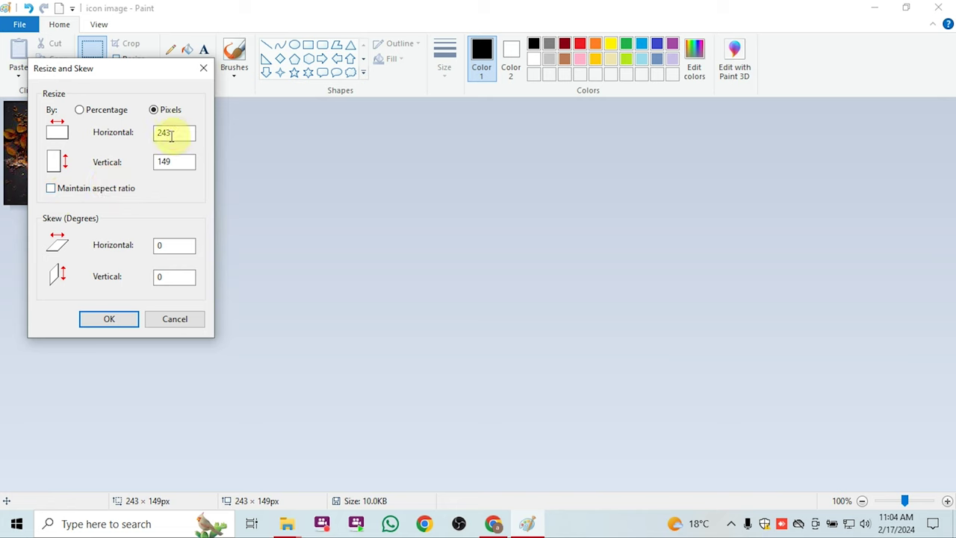
{"action": "left_click", "coordinate": [179, 162]}
{"action": "key", "text": "BackSpace"}
{"action": "key", "text": "BackSpace"}
{"action": "key", "text": "BackSpace"}
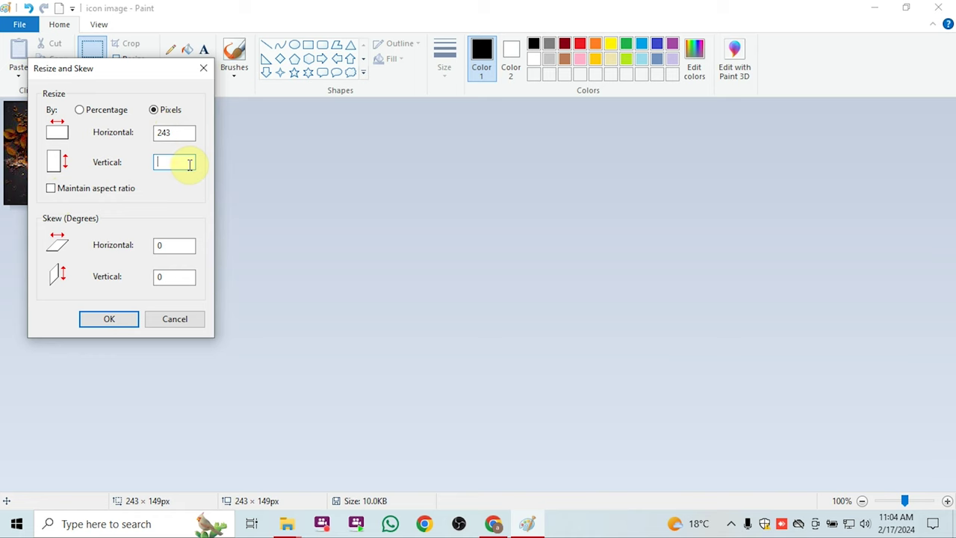
{"action": "type", "text": "243"}
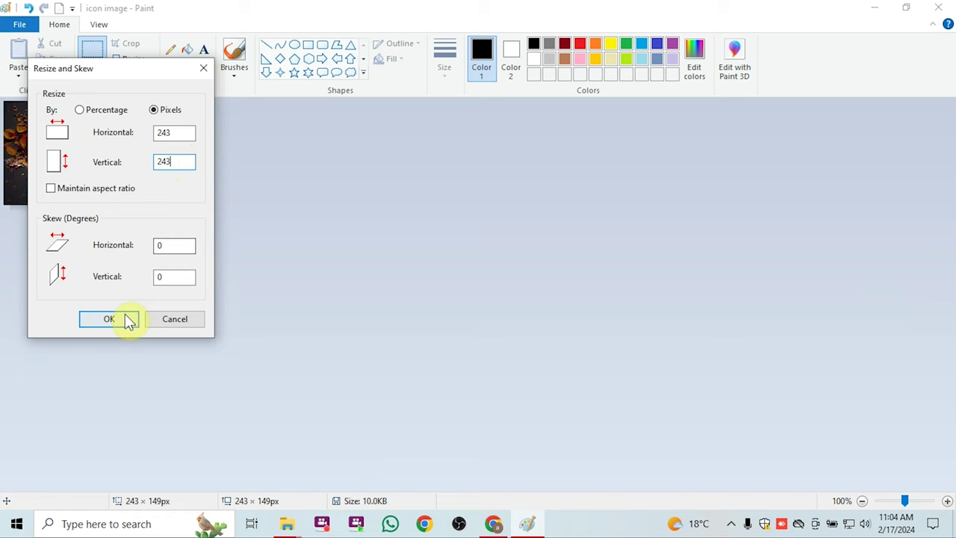
{"action": "left_click", "coordinate": [128, 319]}
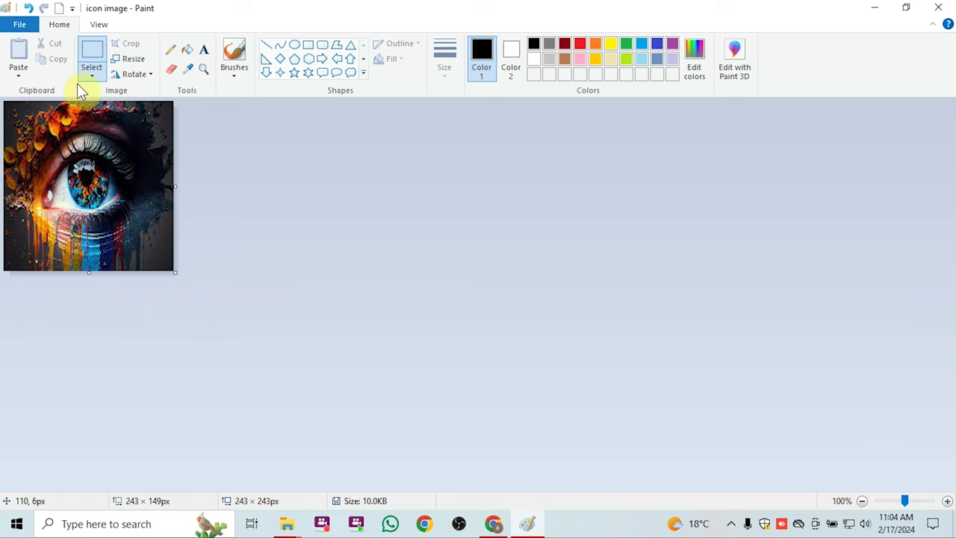
Step: Start saving the edited picture as a separate file
{"action": "left_click", "coordinate": [30, 26]}
{"action": "left_click", "coordinate": [55, 141]}
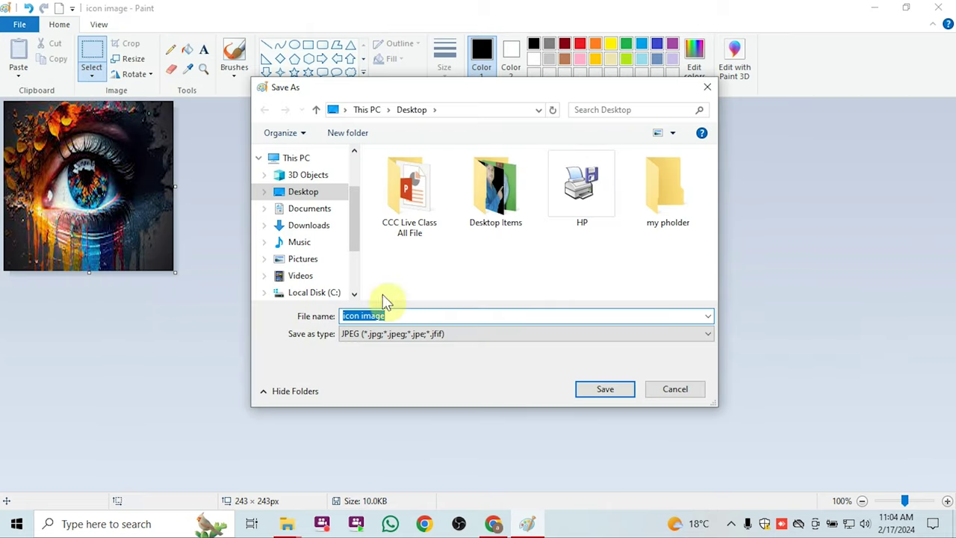
{"action": "left_click", "coordinate": [403, 314]}
{"action": "key", "text": "BackSpace"}
{"action": "key", "text": "BackSpace"}
{"action": "key", "text": "BackSpace"}
{"action": "key", "text": "BackSpace"}
{"action": "key", "text": "BackSpace"}
{"action": "key", "text": "BackSpace"}
{"action": "key", "text": "BackSpace"}
{"action": "key", "text": "BackSpace"}
{"action": "key", "text": "BackSpace"}
{"action": "key", "text": "BackSpace"}
{"action": "key", "text": "ctrl+z"}
Step: Save the picture on the desktop as "icon image" in 24-bit Bitmap format and close Paint
{"action": "left_click", "coordinate": [648, 333]}
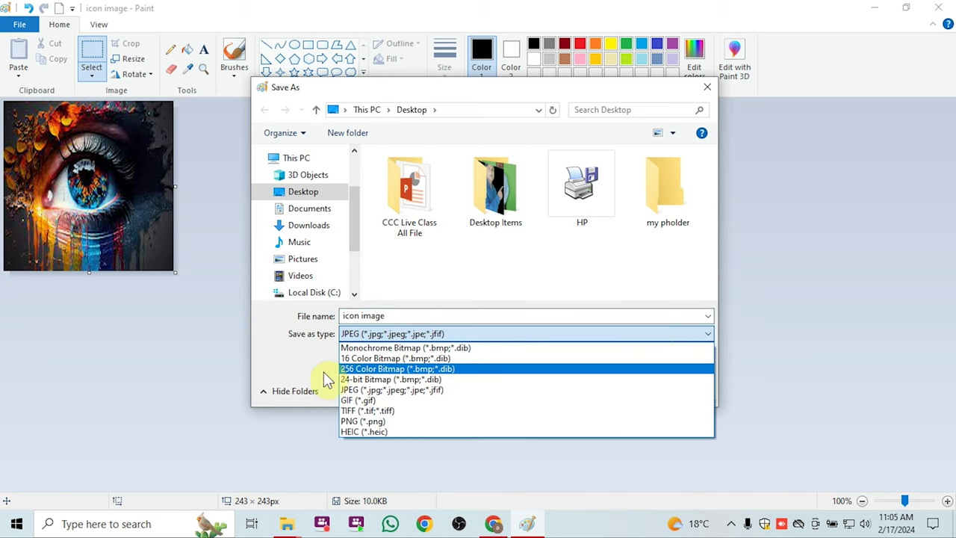
{"action": "left_click", "coordinate": [683, 332]}
{"action": "left_click", "coordinate": [683, 332]}
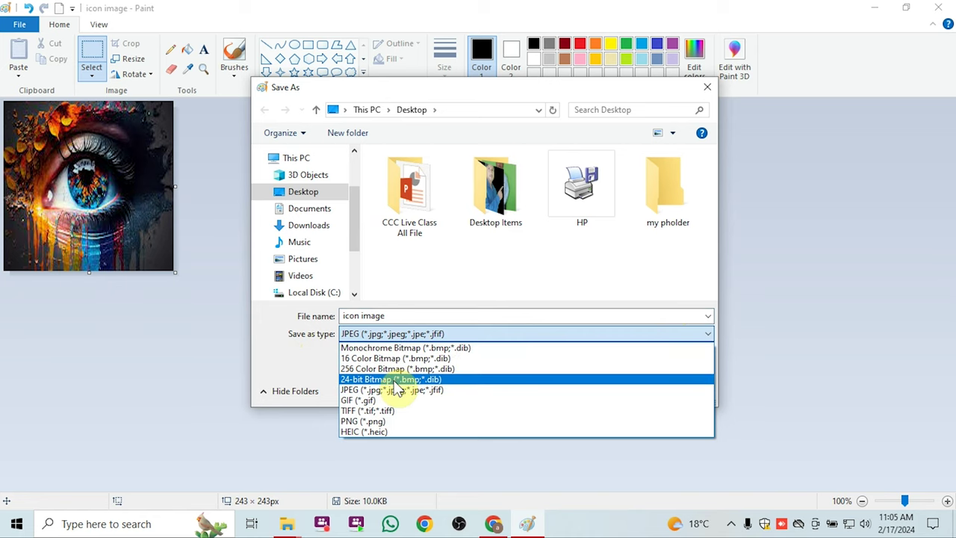
{"action": "left_click", "coordinate": [394, 380]}
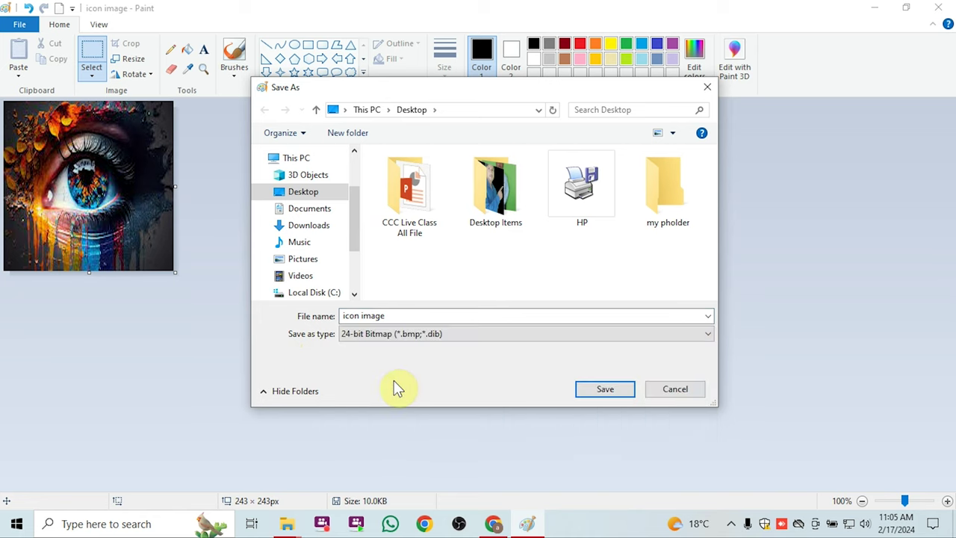
{"action": "left_click", "coordinate": [602, 391]}
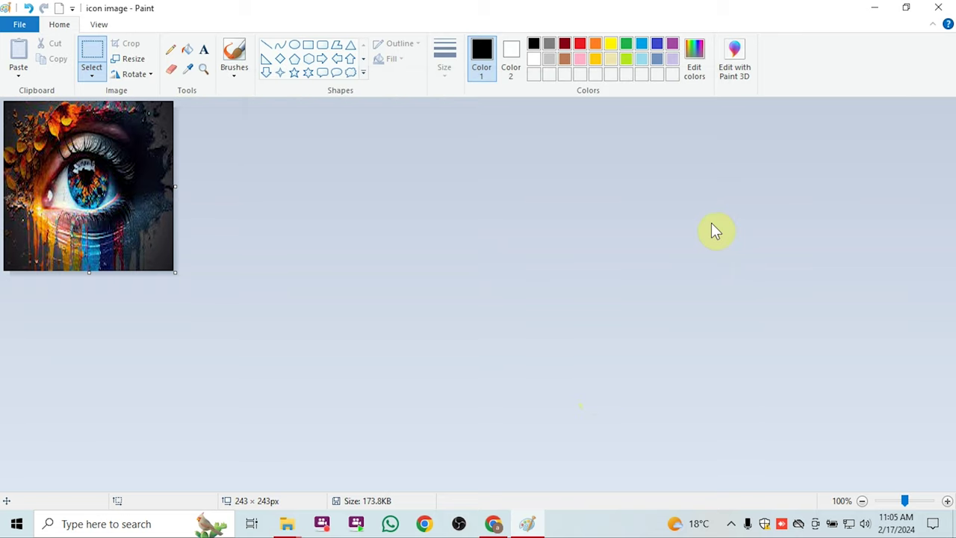
{"action": "left_click", "coordinate": [938, 7]}
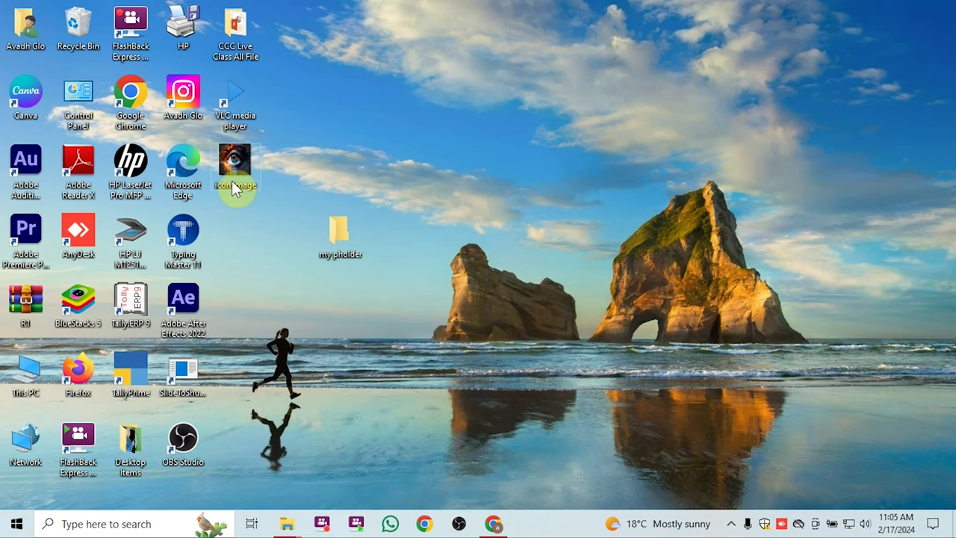
Step: Open the customization properties of the "my pholder" folder and start browsing for a new folder icon file
{"action": "right_click", "coordinate": [344, 237]}
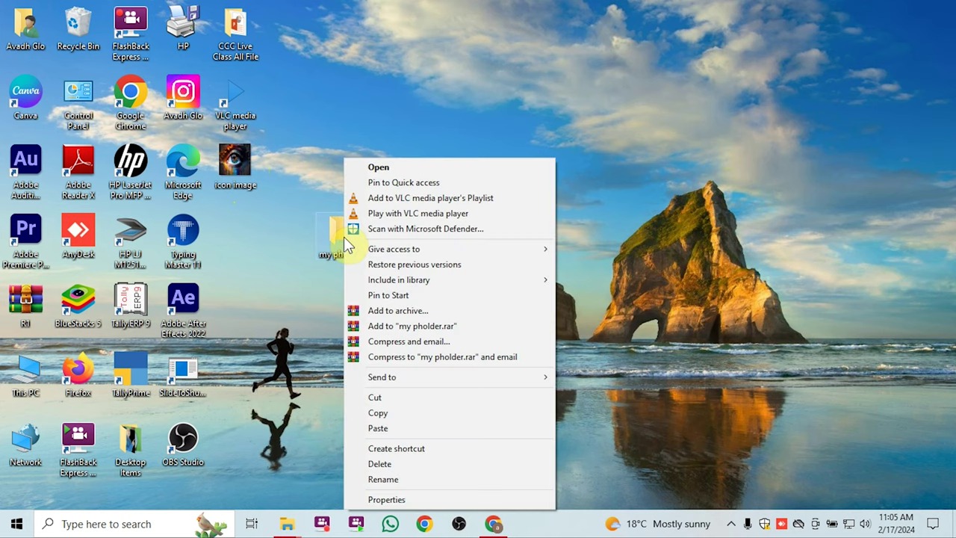
{"action": "left_click", "coordinate": [366, 498]}
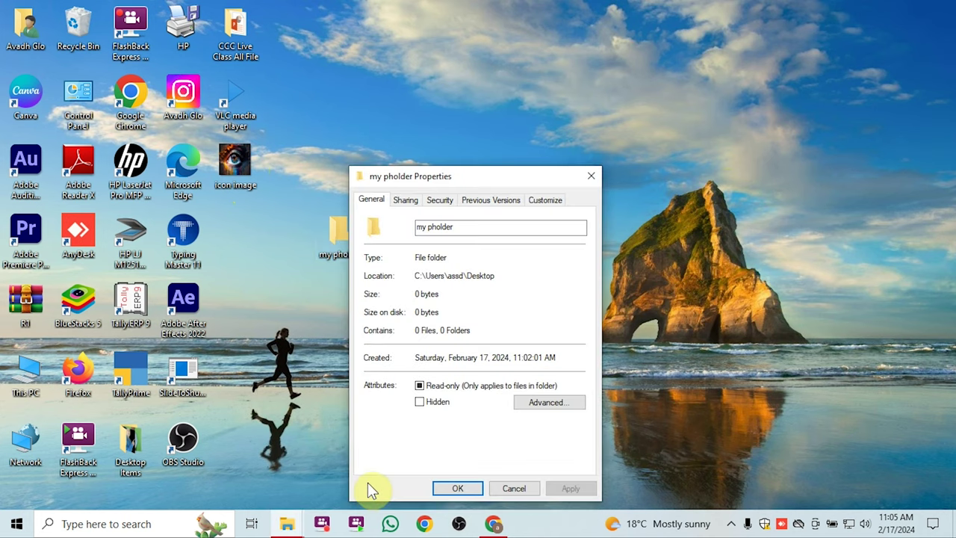
{"action": "left_click", "coordinate": [542, 202]}
{"action": "left_click", "coordinate": [404, 410]}
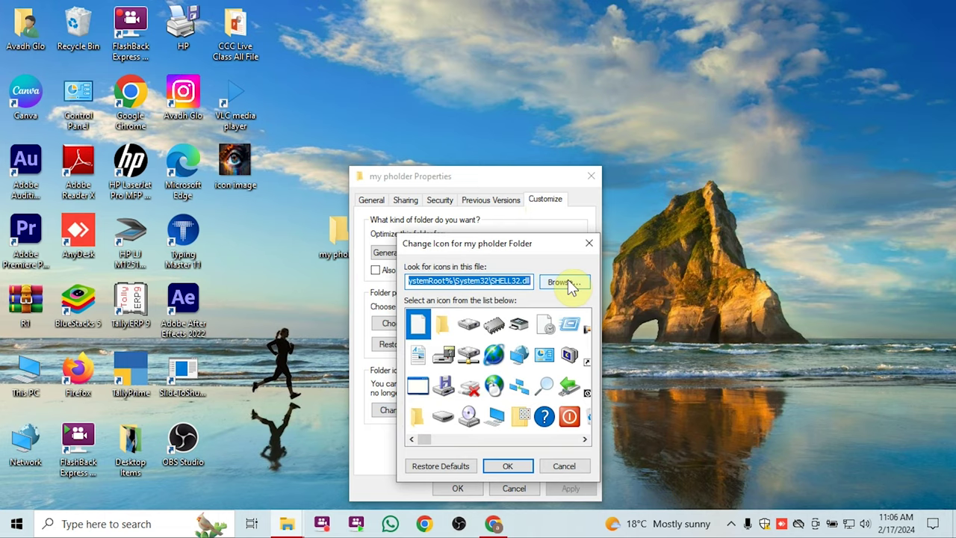
{"action": "left_click", "coordinate": [567, 282]}
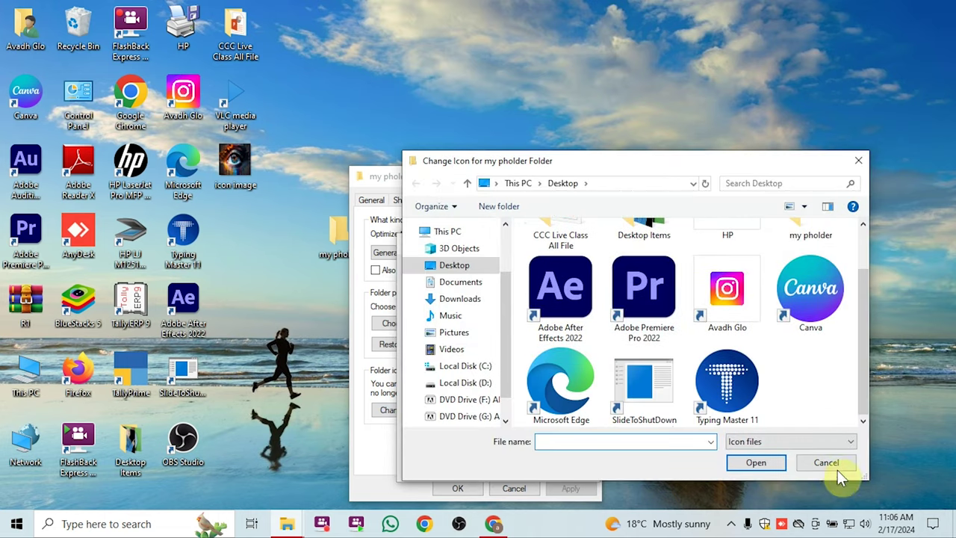
Step: Show all file types on the desktop and choose "icon image" as the folder's icon
{"action": "left_click", "coordinate": [814, 439]}
{"action": "left_click", "coordinate": [780, 497]}
{"action": "scroll", "coordinate": [751, 352], "scroll_direction": "down", "scroll_amount": 1}
{"action": "scroll", "coordinate": [750, 355], "scroll_direction": "up", "scroll_amount": 1}
{"action": "scroll", "coordinate": [751, 354], "scroll_direction": "down", "scroll_amount": 2}
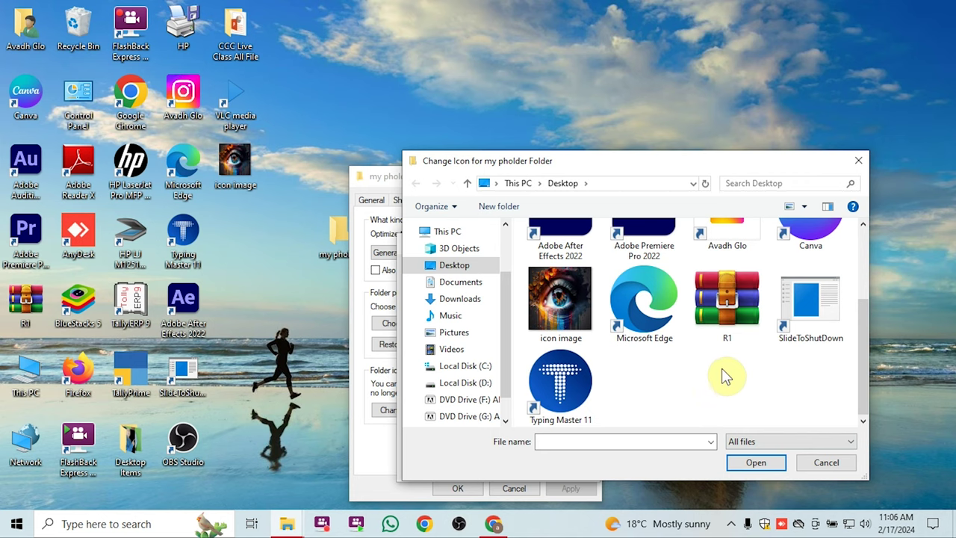
{"action": "left_click", "coordinate": [565, 320]}
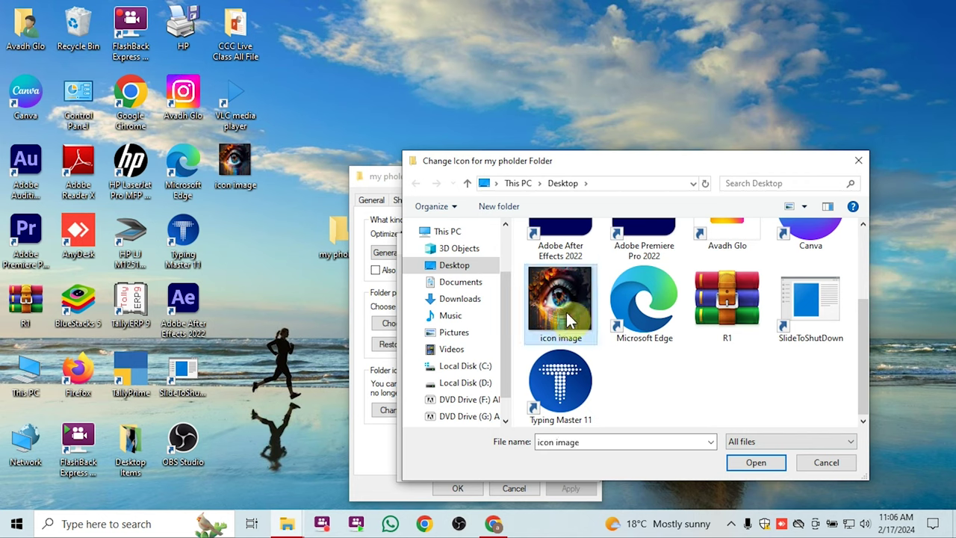
{"action": "left_click", "coordinate": [755, 463]}
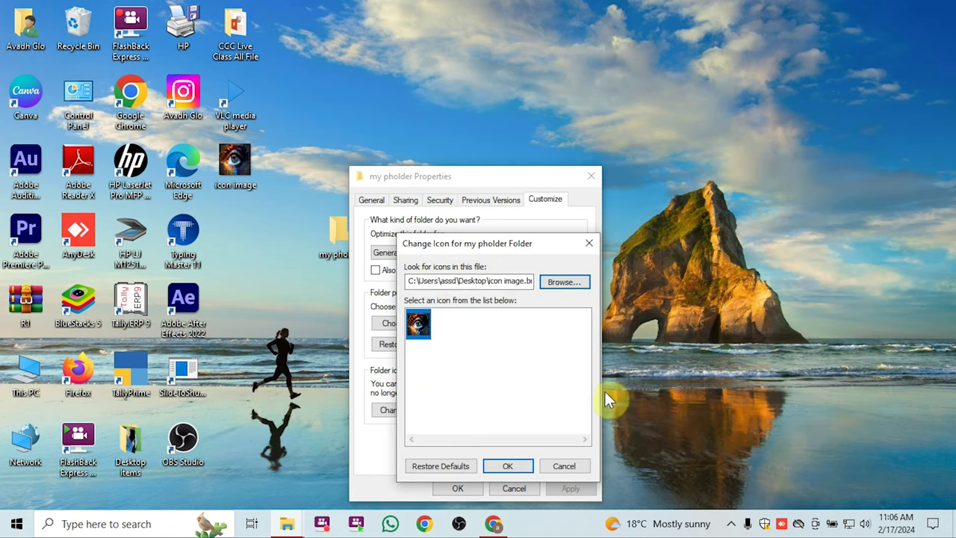
{"action": "left_click", "coordinate": [515, 465]}
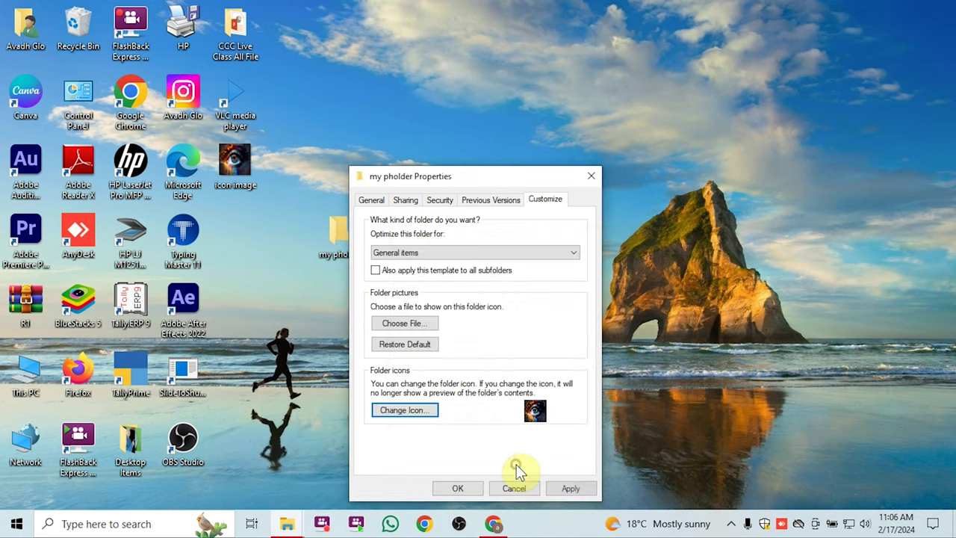
Step: Apply the new icon to "my pholder", close its properties, and move the folder away from the other desktop icons
{"action": "left_click_drag", "start_coordinate": [503, 171], "coordinate": [553, 150]}
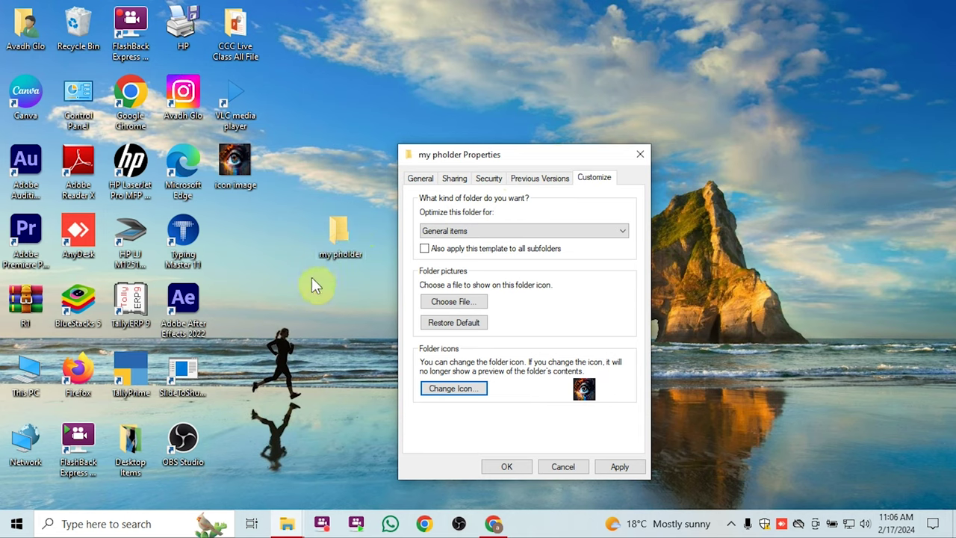
{"action": "left_click", "coordinate": [613, 464]}
{"action": "left_click", "coordinate": [615, 465]}
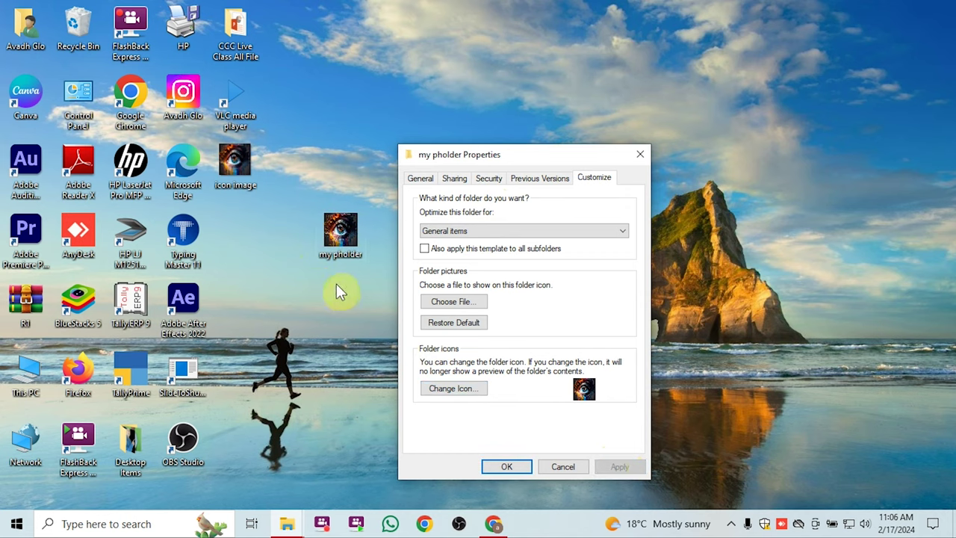
{"action": "left_click", "coordinate": [507, 465]}
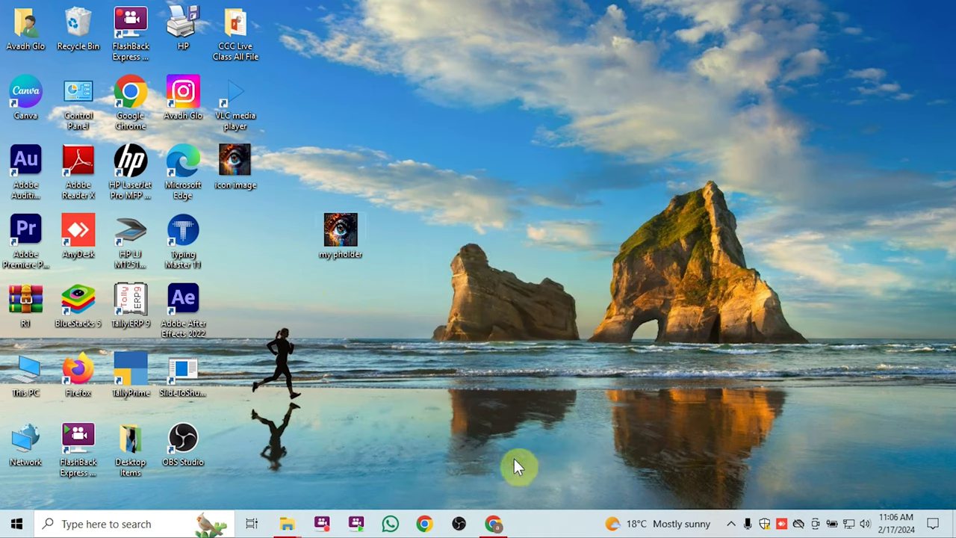
{"action": "left_click_drag", "start_coordinate": [340, 228], "coordinate": [417, 231]}
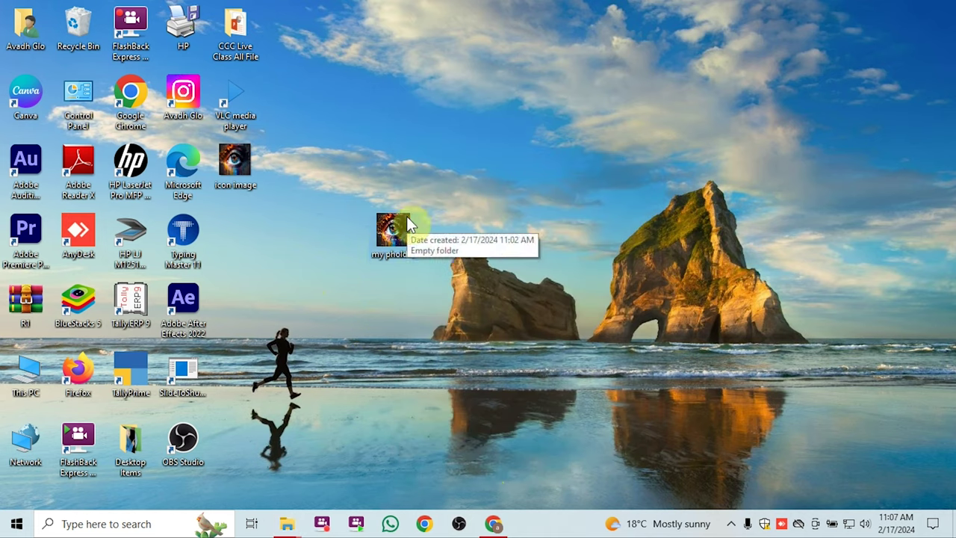